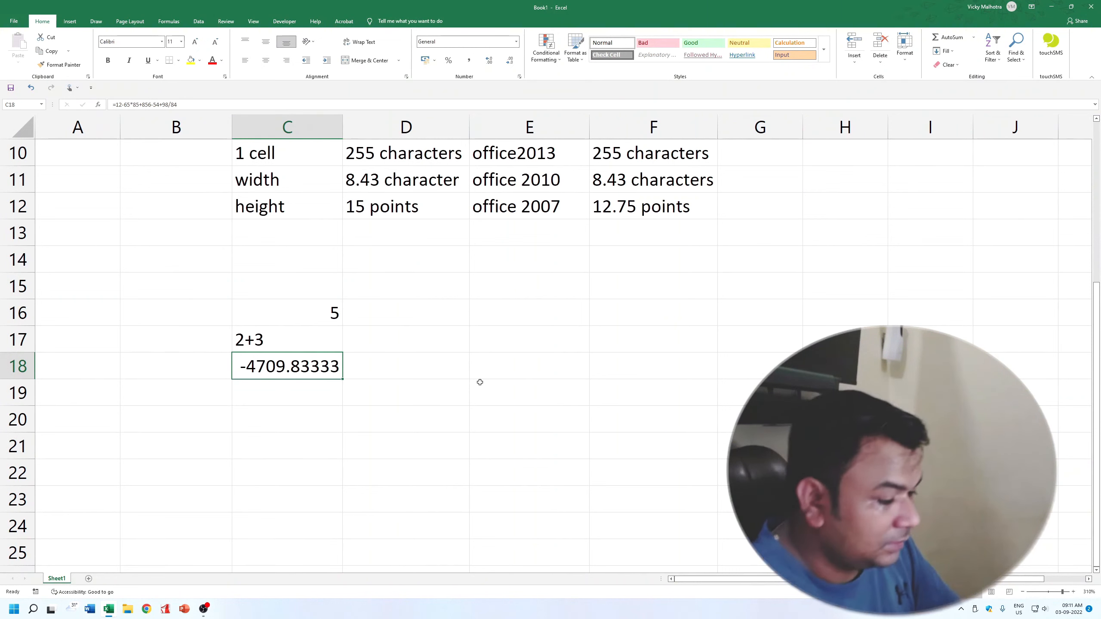
pyautogui.press('F2')
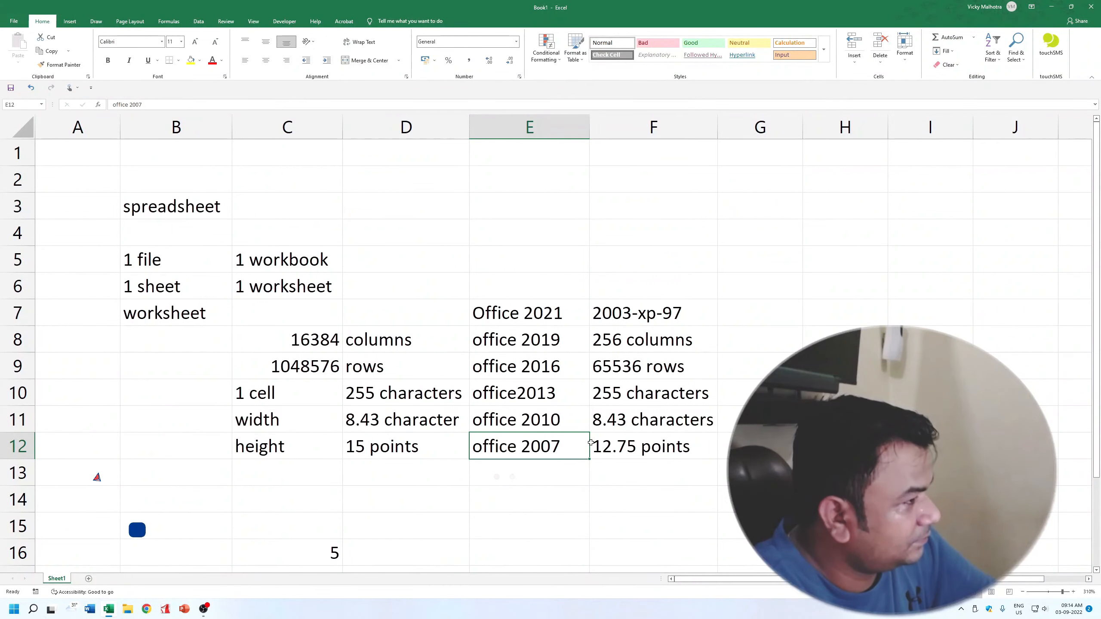
pyautogui.click(685, 240)
pyautogui.click(787, 251)
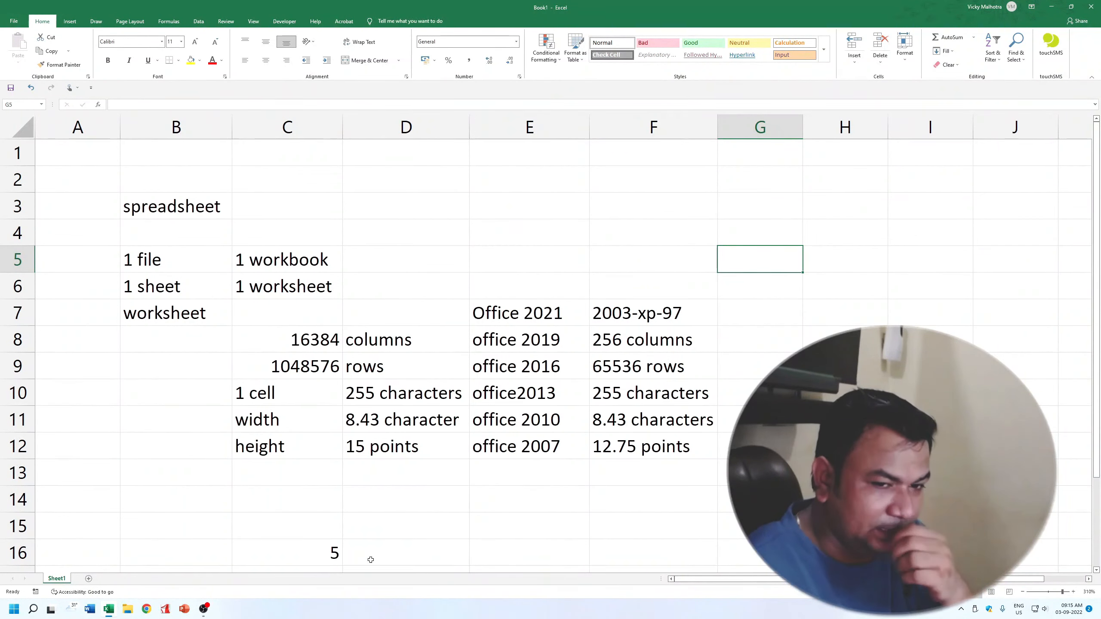
# Apply an outside border around the Office version list in cells E7 to E13
pyautogui.click(516, 467)
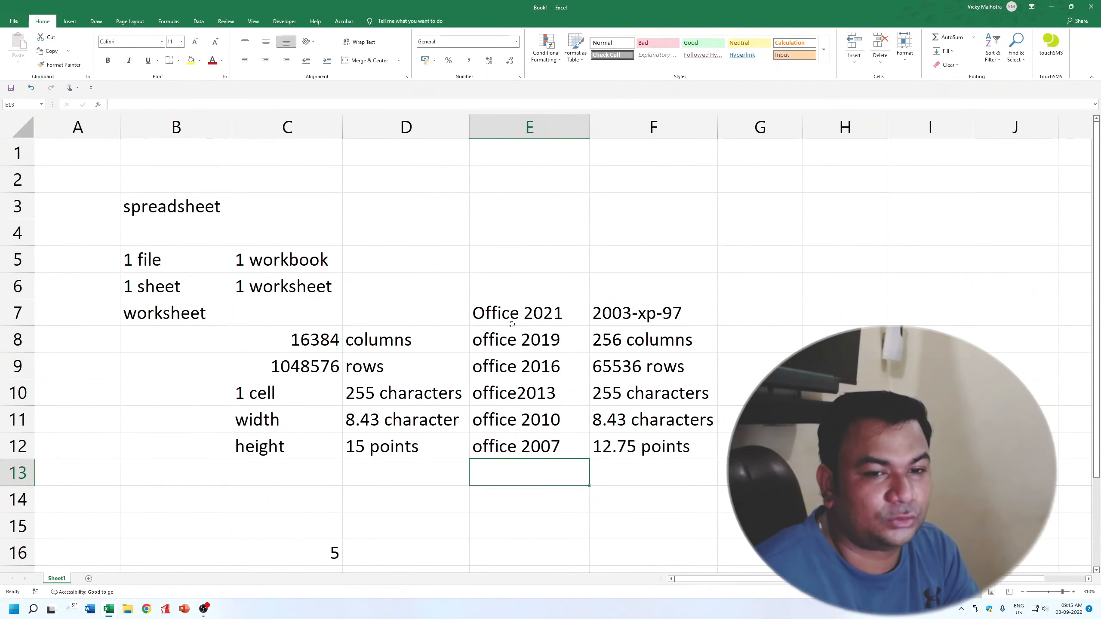
pyautogui.moveTo(512, 324); pyautogui.dragTo(509, 468)
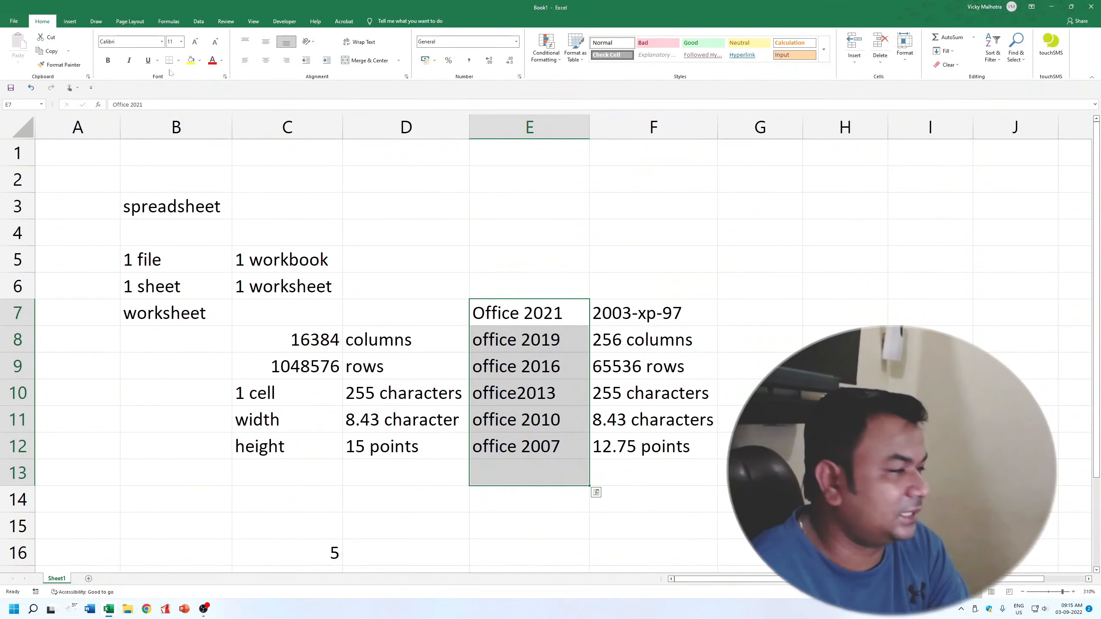
pyautogui.click(180, 41)
pyautogui.click(192, 155)
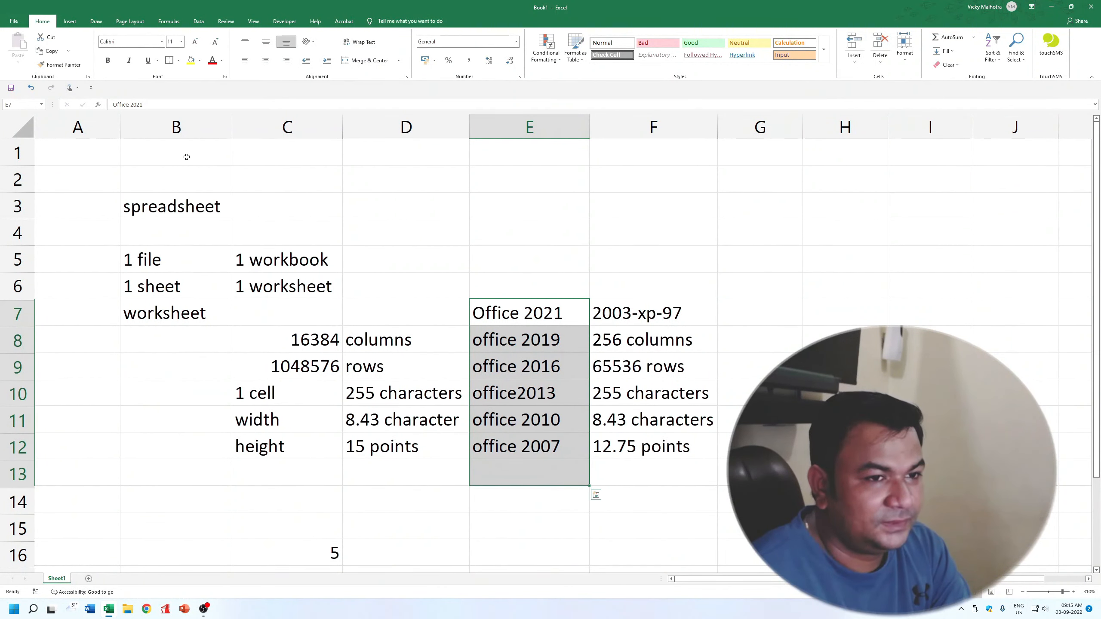
# Enter the file extensions .xlsx in cell E13 and .xls in cell F13
pyautogui.click(510, 480)
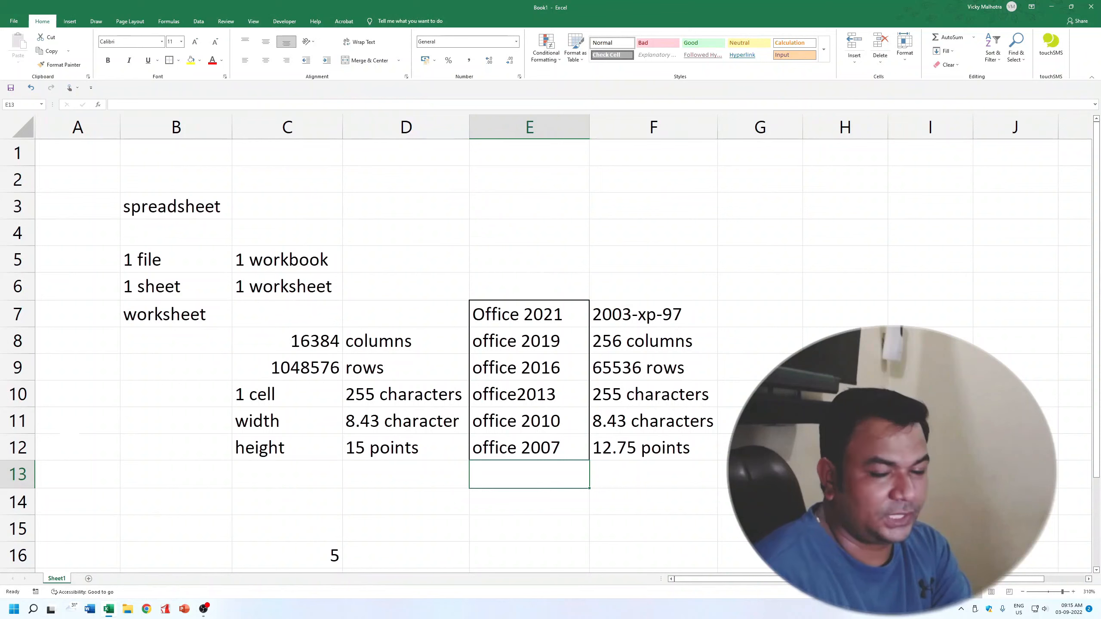
pyautogui.write('.xl')
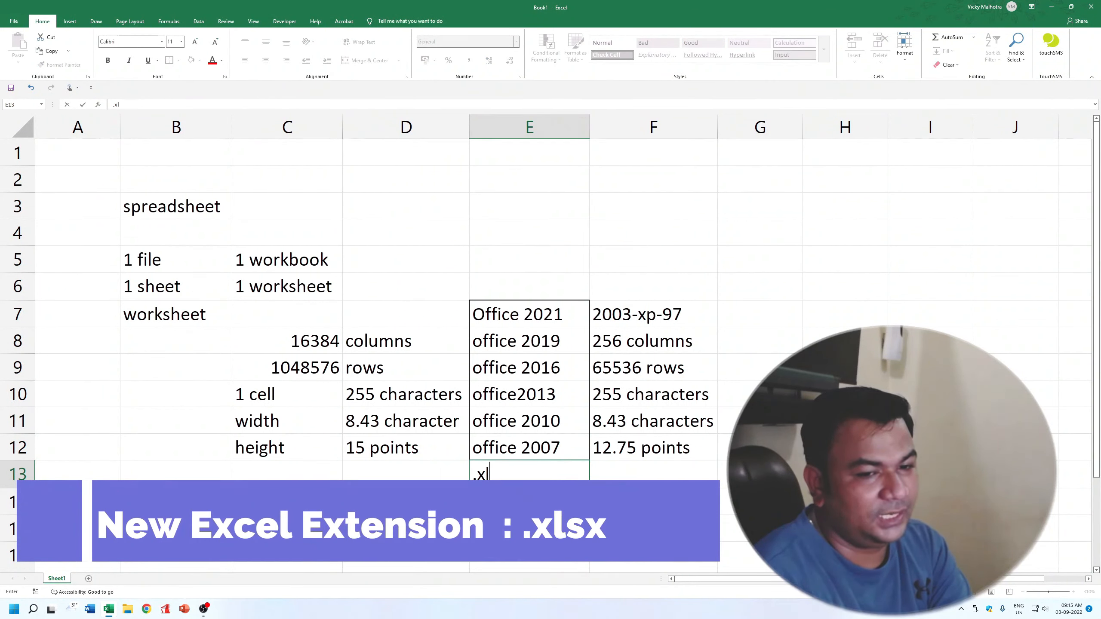
pyautogui.write('sx')
pyautogui.press('Tab')
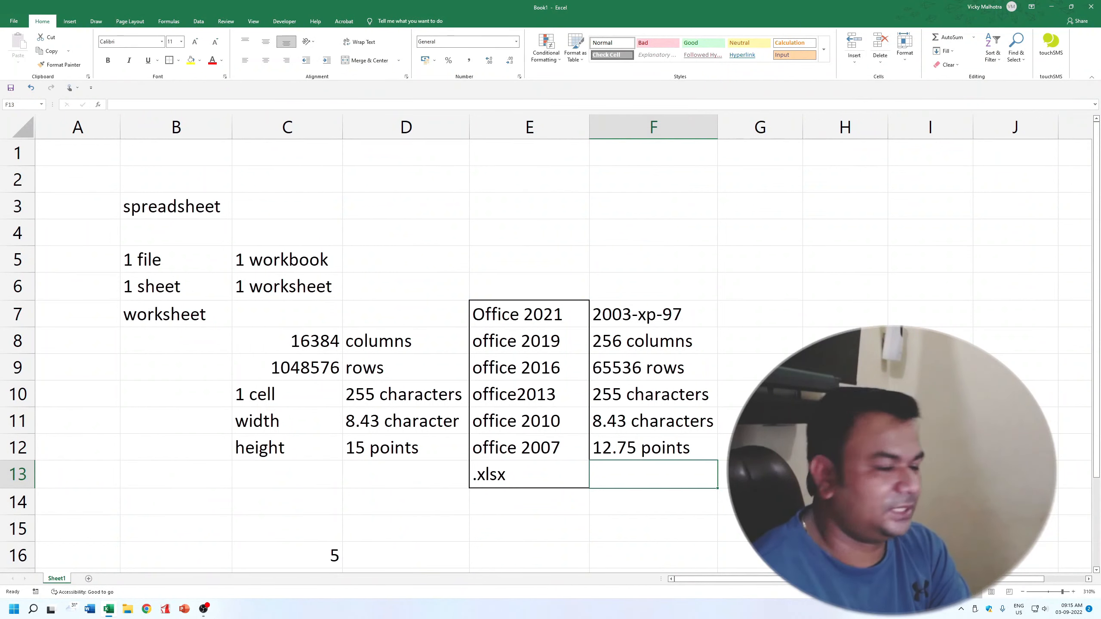
pyautogui.write('.xls')
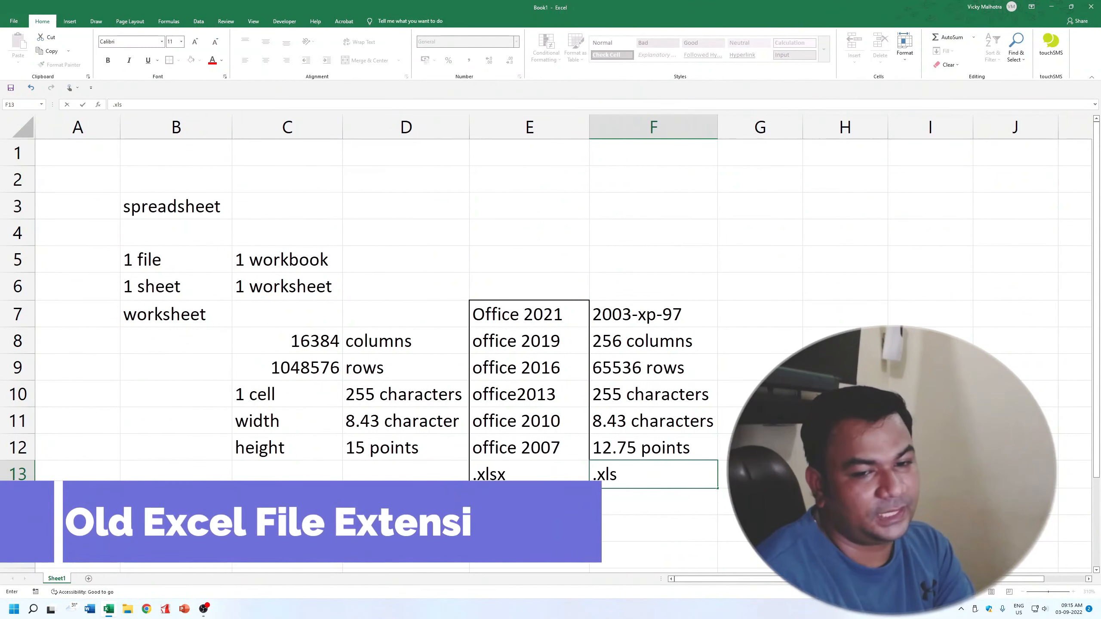
pyautogui.press('Return')
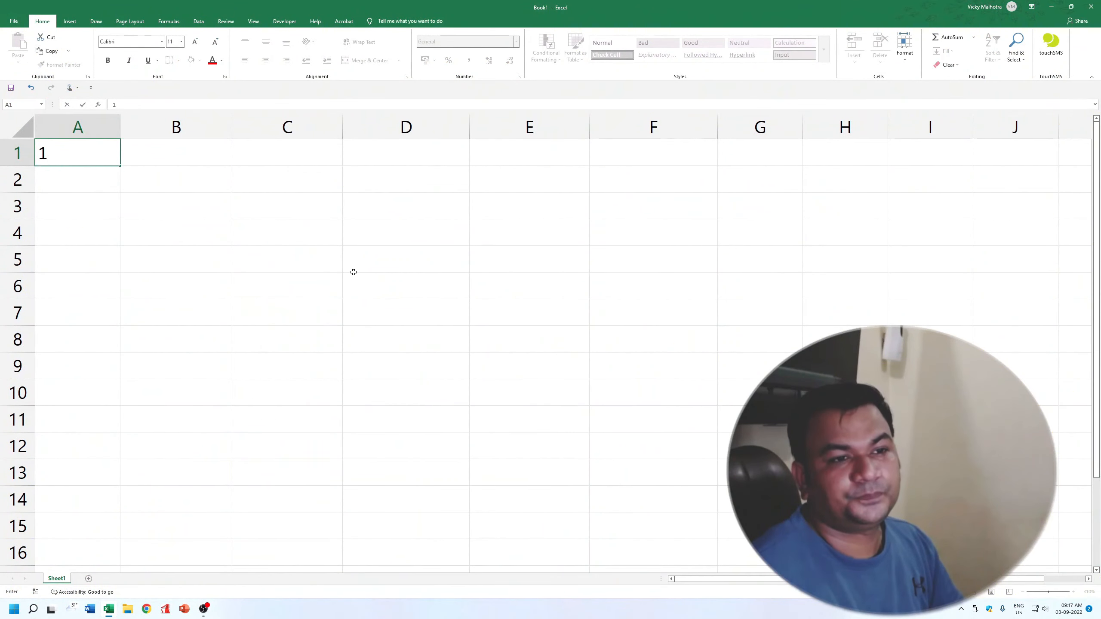
# Enter 1 in cell A1 and fill a number series increasing by one down column A
pyautogui.press('Return')
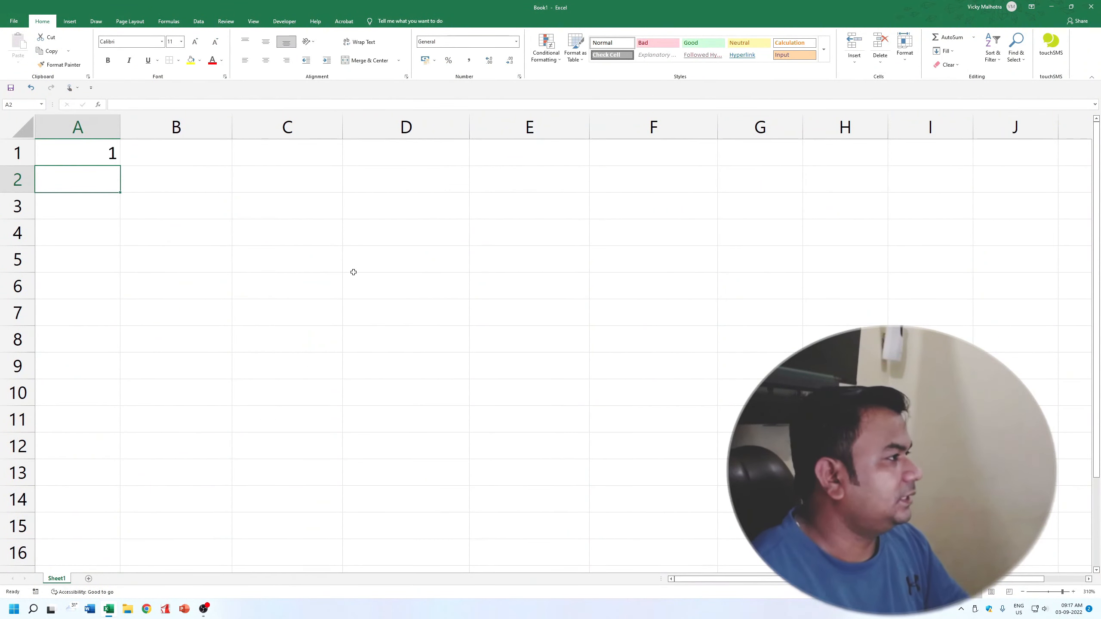
pyautogui.press('Up')
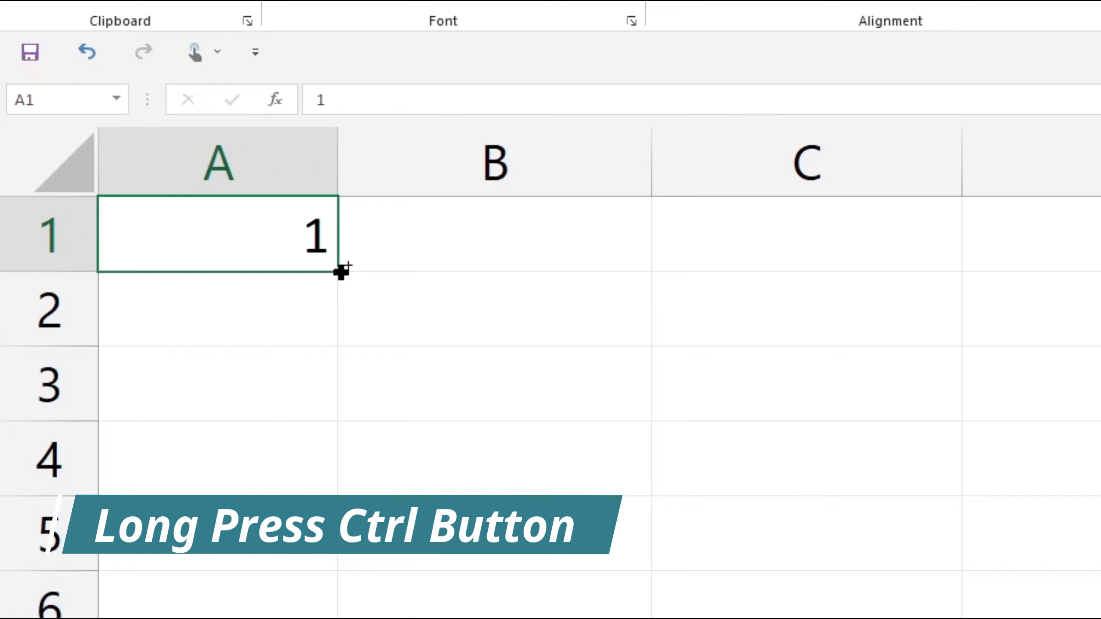
pyautogui.moveTo(341, 272); pyautogui.dragTo(339, 618)
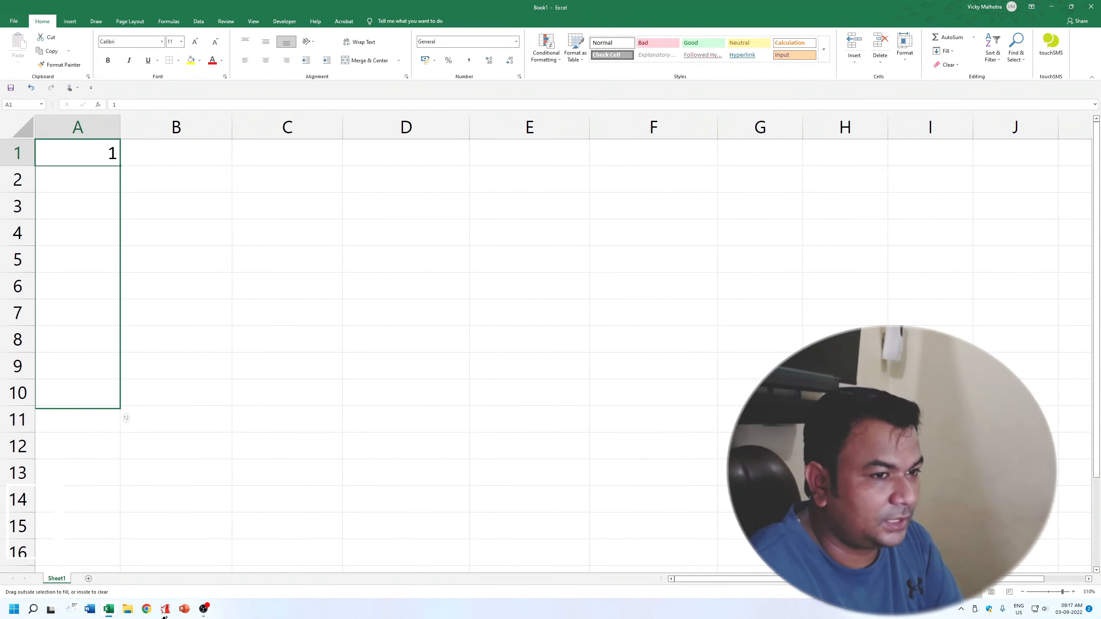
pyautogui.moveTo(165, 617); pyautogui.dragTo(251, 300)
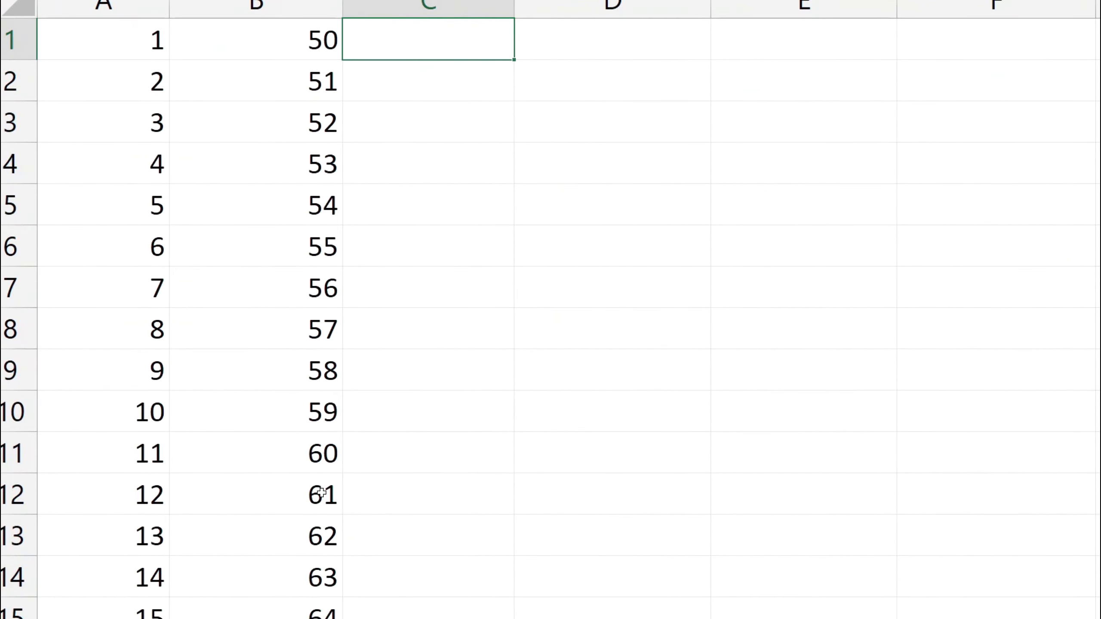
# Enter jan in cell C1 and autofill the abbreviated month names down column C
pyautogui.write('jan')
pyautogui.press('Return')
pyautogui.click(403, 48)
pyautogui.doubleClick(514, 60)
# Enter sun in cell D1 and autofill the abbreviated weekday names down column D
pyautogui.click(606, 42)
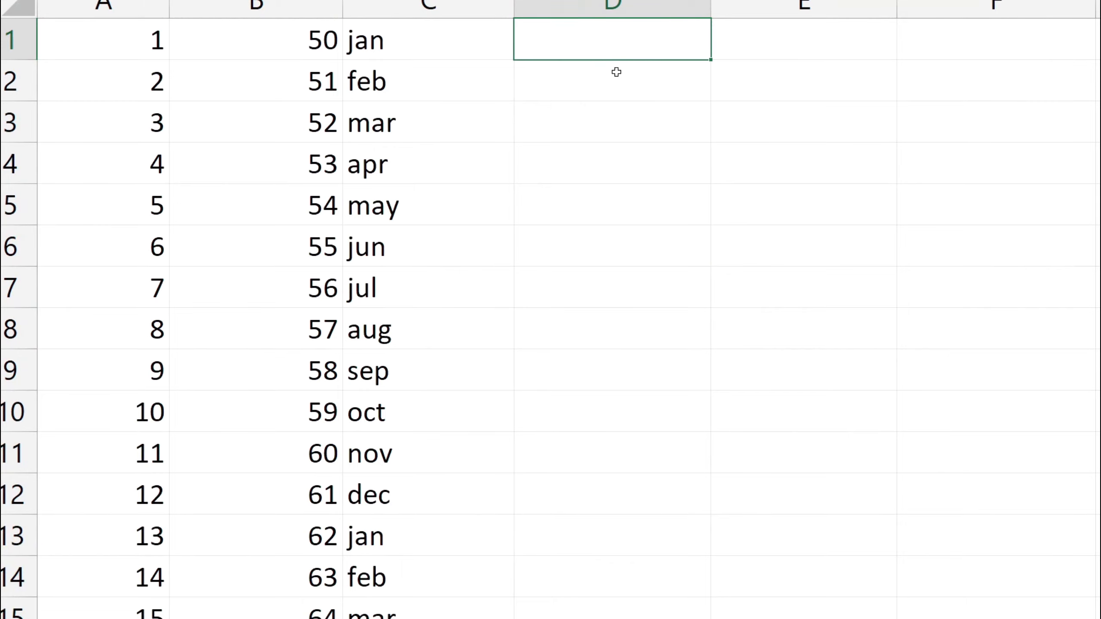
pyautogui.write('sun')
pyautogui.press('Return')
pyautogui.click(620, 29)
pyautogui.doubleClick(711, 61)
# Enter SUNDAY in cell E1 and fill the full weekday names down column E to row 18
pyautogui.click(785, 37)
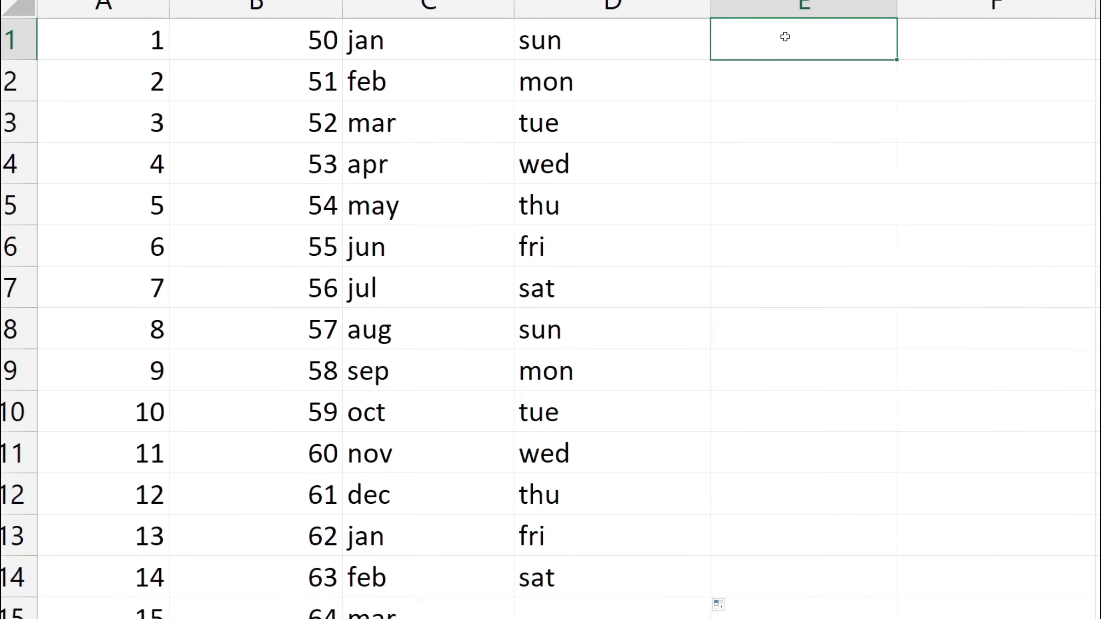
pyautogui.write('SUNDAY')
pyautogui.press('Return')
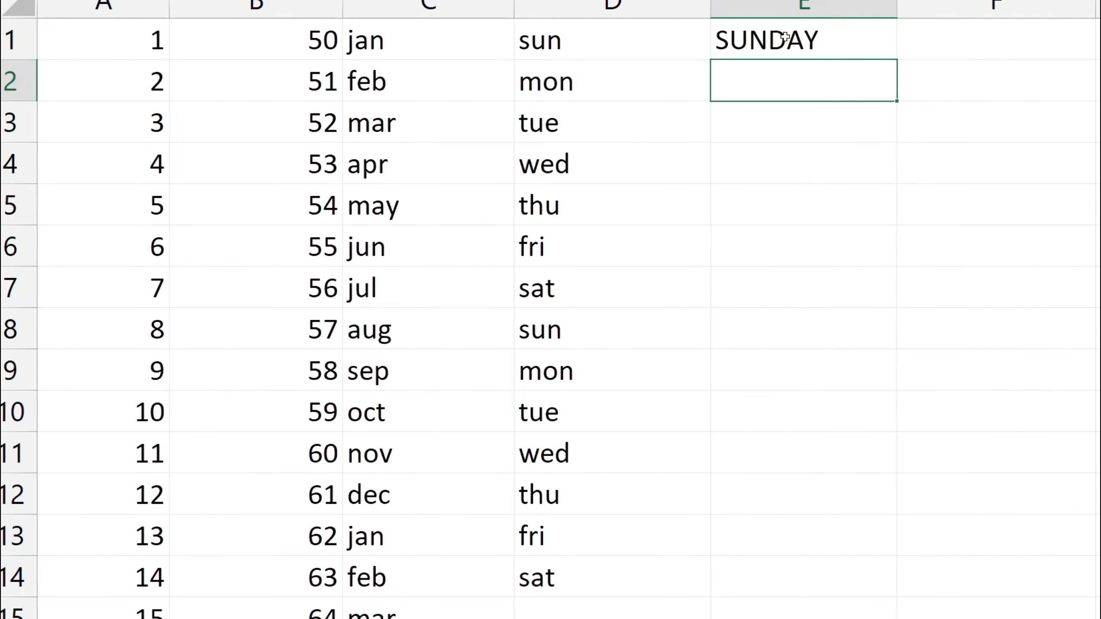
pyautogui.click(784, 37)
pyautogui.moveTo(897, 61); pyautogui.dragTo(1032, 615)
# Enter MARCH in cell F5 and fill the full month names down column F to row 28
pyautogui.click(1002, 72)
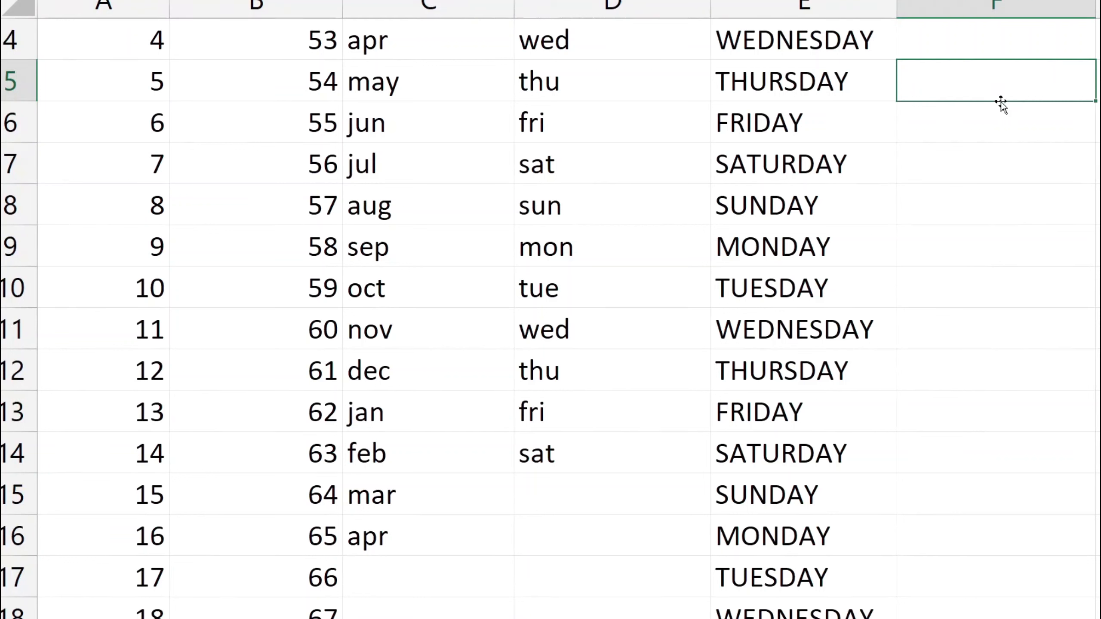
pyautogui.write('MARCH')
pyautogui.press('Return')
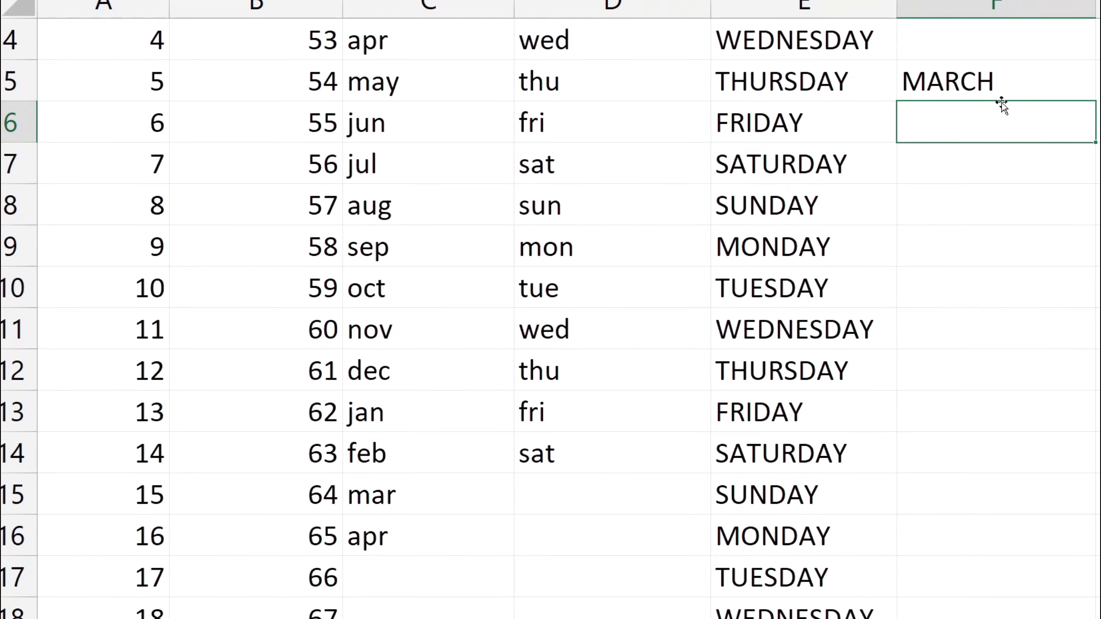
pyautogui.click(1044, 92)
pyautogui.moveTo(1096, 104); pyautogui.dragTo(1019, 580)
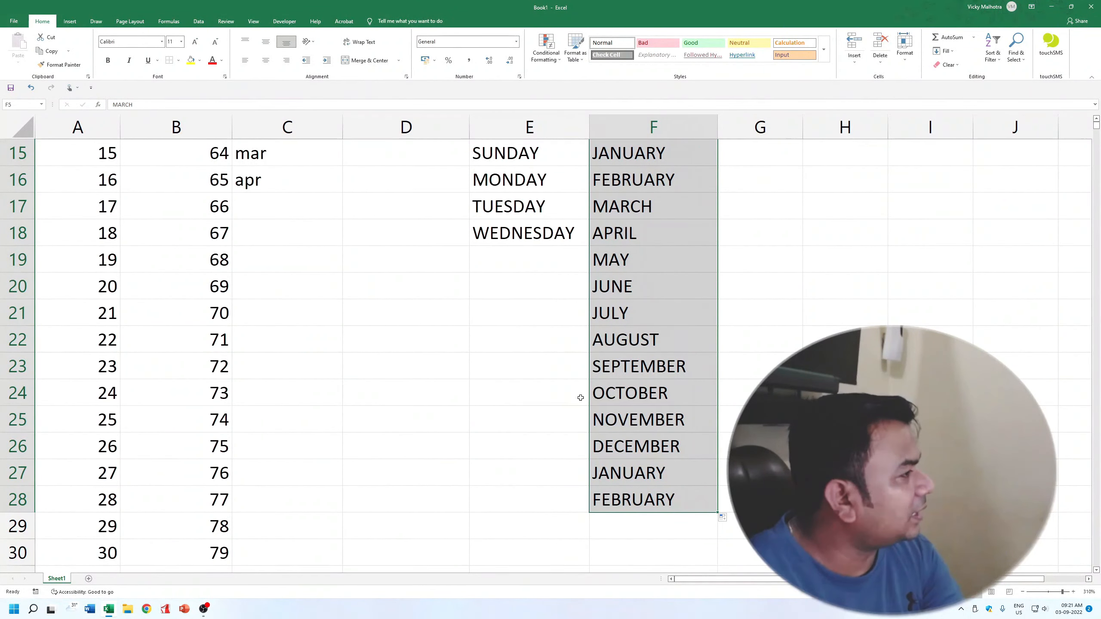
# Fill the month series across row 18 from APRIL in F18 to AUGUST in J18
pyautogui.click(428, 385)
pyautogui.click(336, 371)
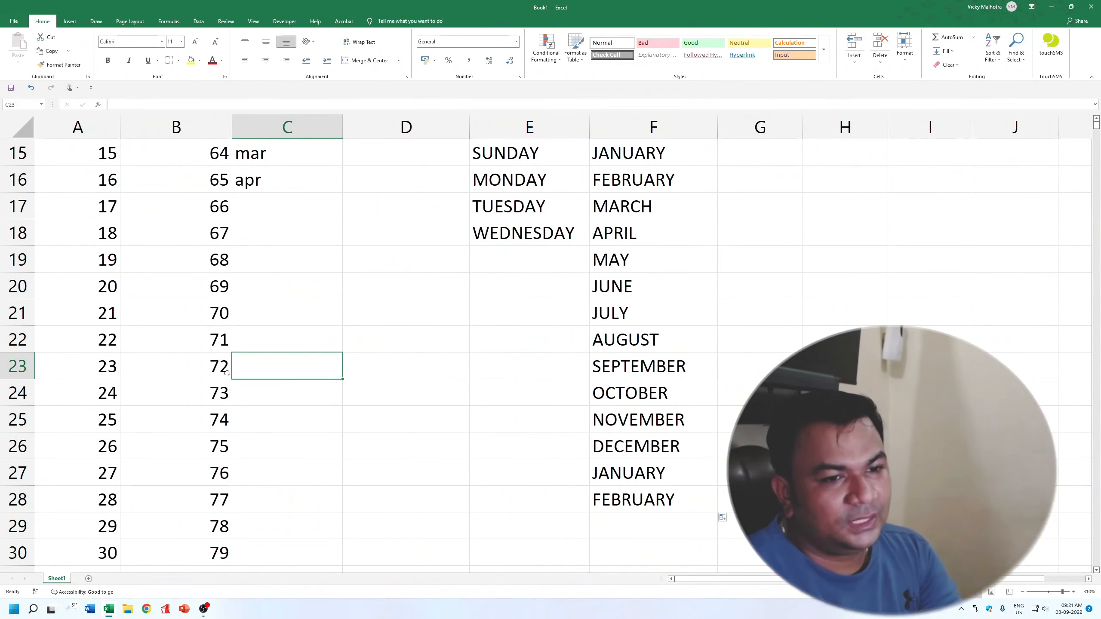
pyautogui.click(650, 242)
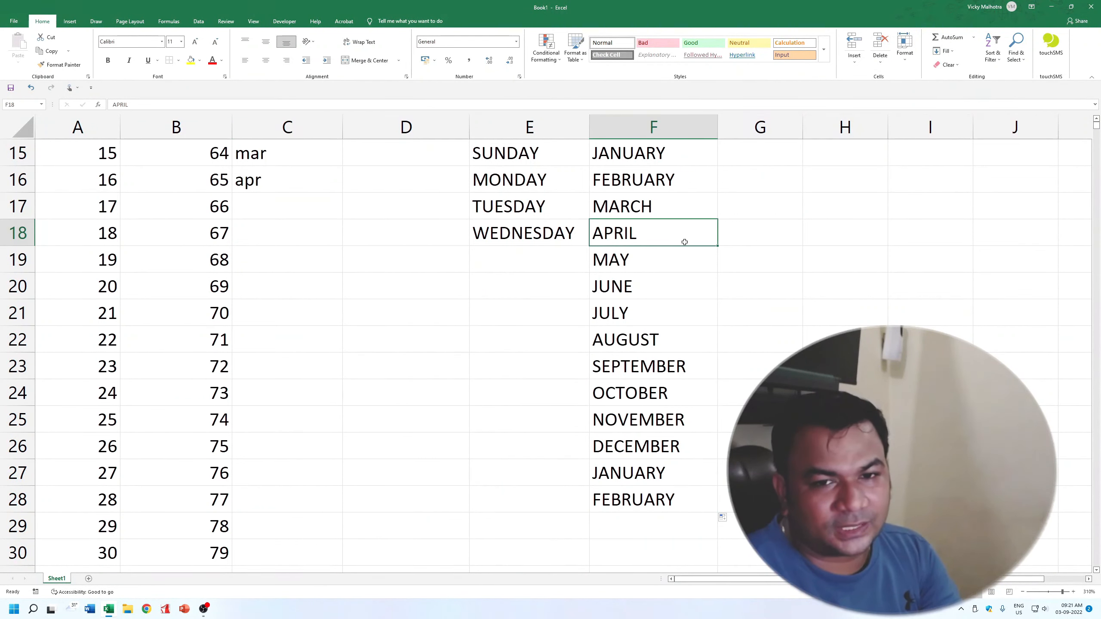
pyautogui.moveTo(718, 245); pyautogui.dragTo(1044, 251)
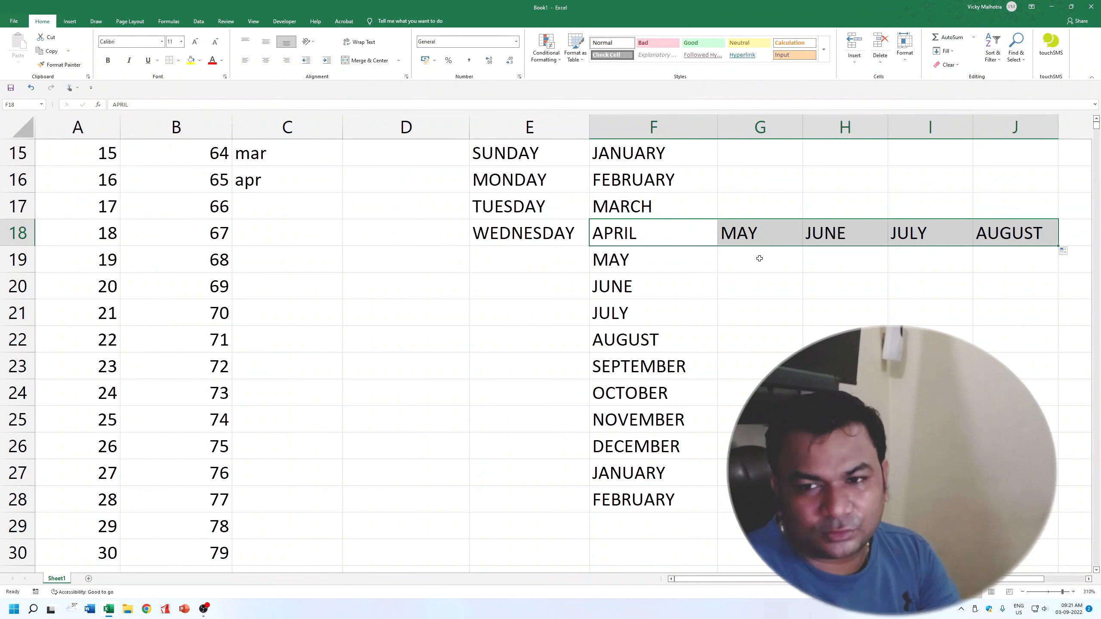
# Fill the weekday series backward from WEDNESDAY in E18 to A18, and upward from TUESDAY in D18 to D1
pyautogui.click(568, 236)
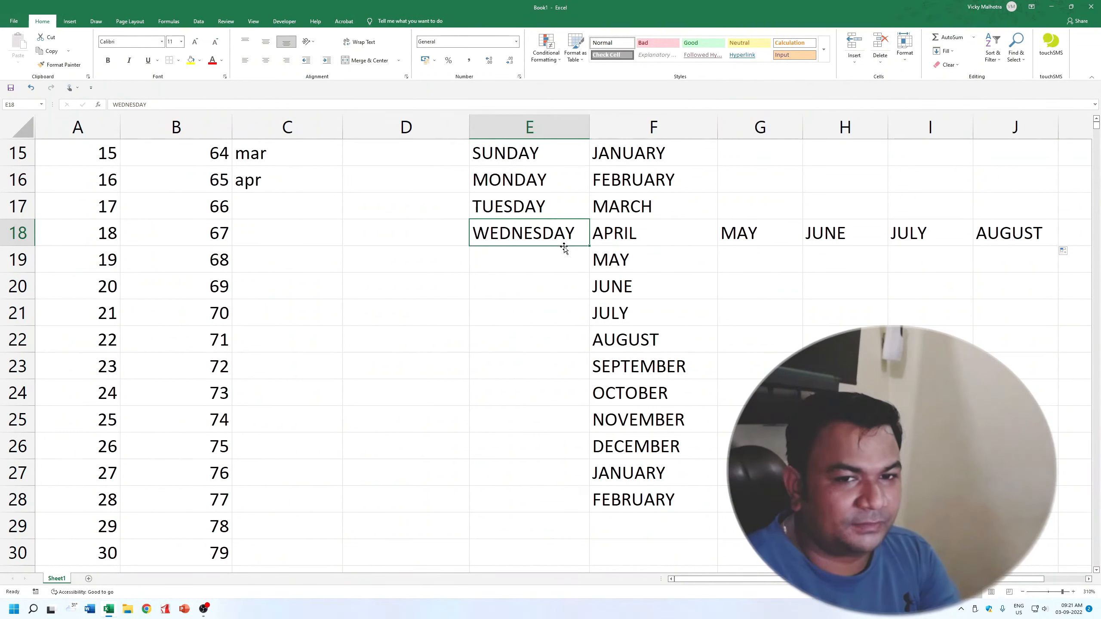
pyautogui.moveTo(590, 244); pyautogui.dragTo(77, 241)
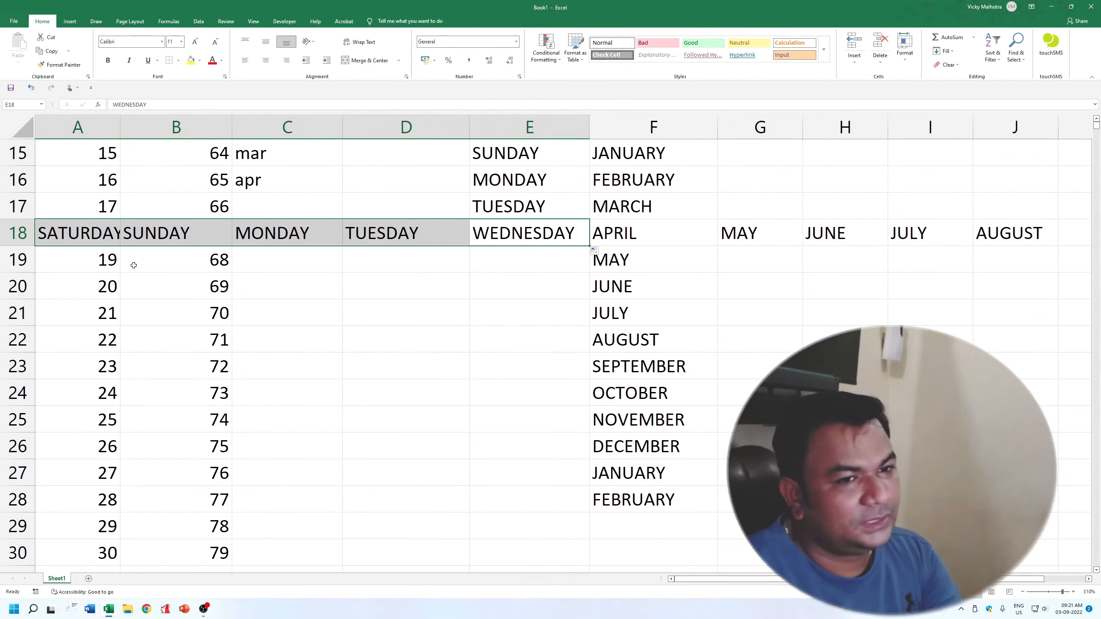
pyautogui.click(465, 233)
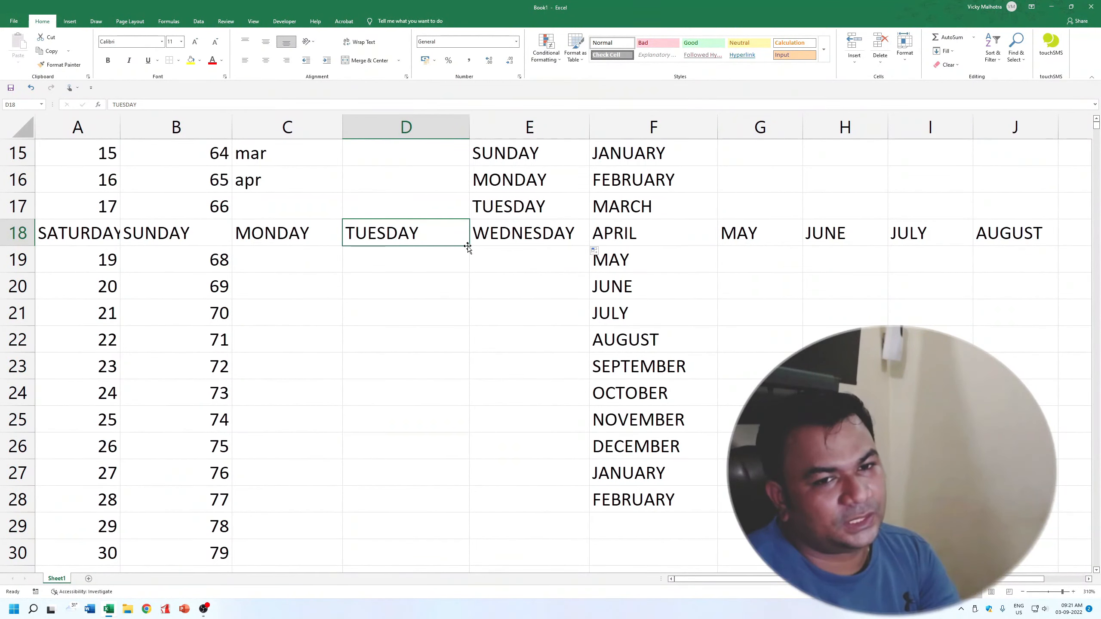
pyautogui.moveTo(467, 246); pyautogui.dragTo(457, 67)
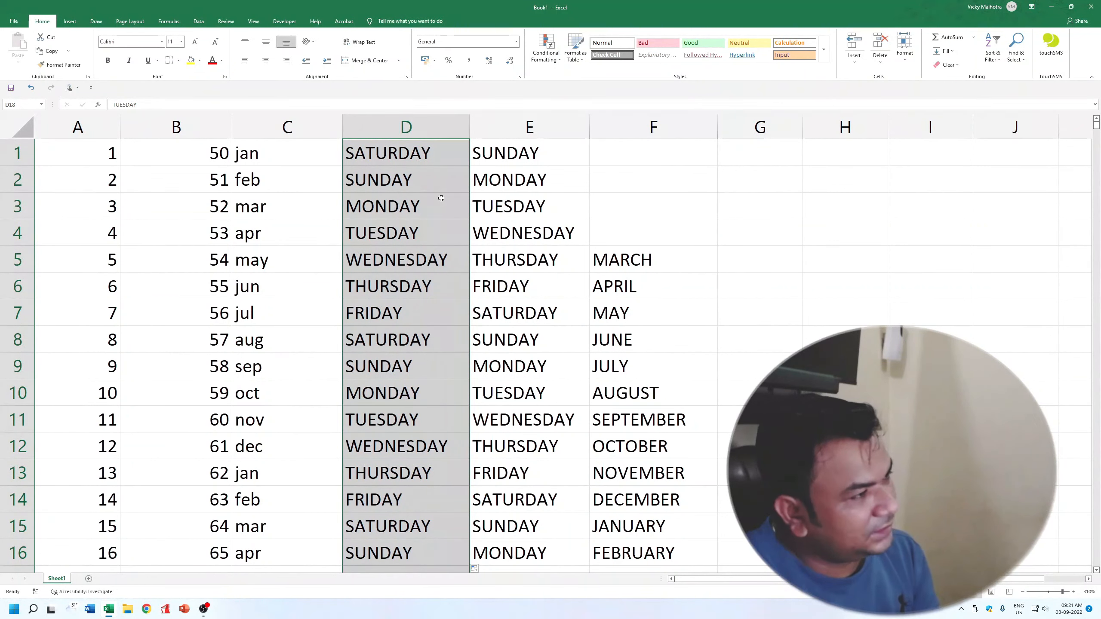
# Enter 19 in G1 and 38 in G2, and extend the series from both cells down column G
pyautogui.click(682, 164)
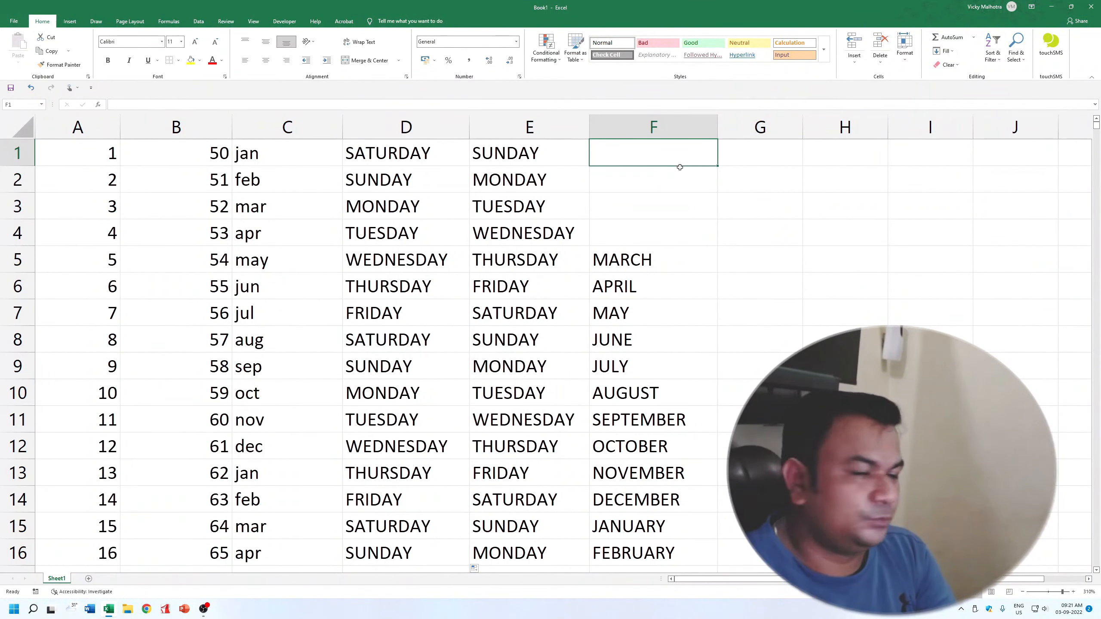
pyautogui.click(739, 161)
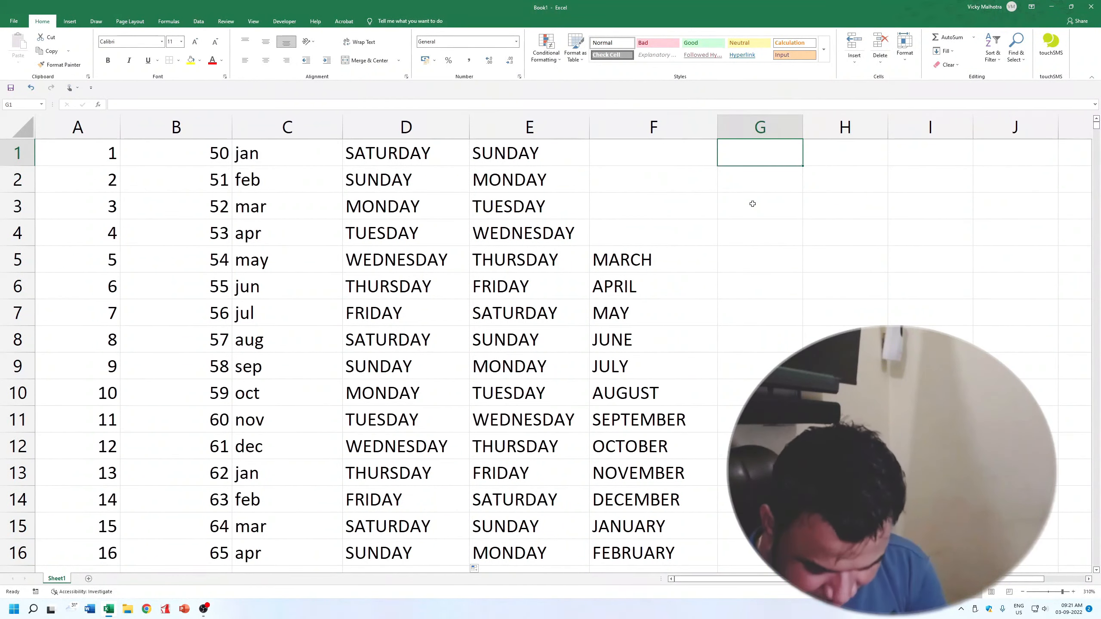
pyautogui.write('19')
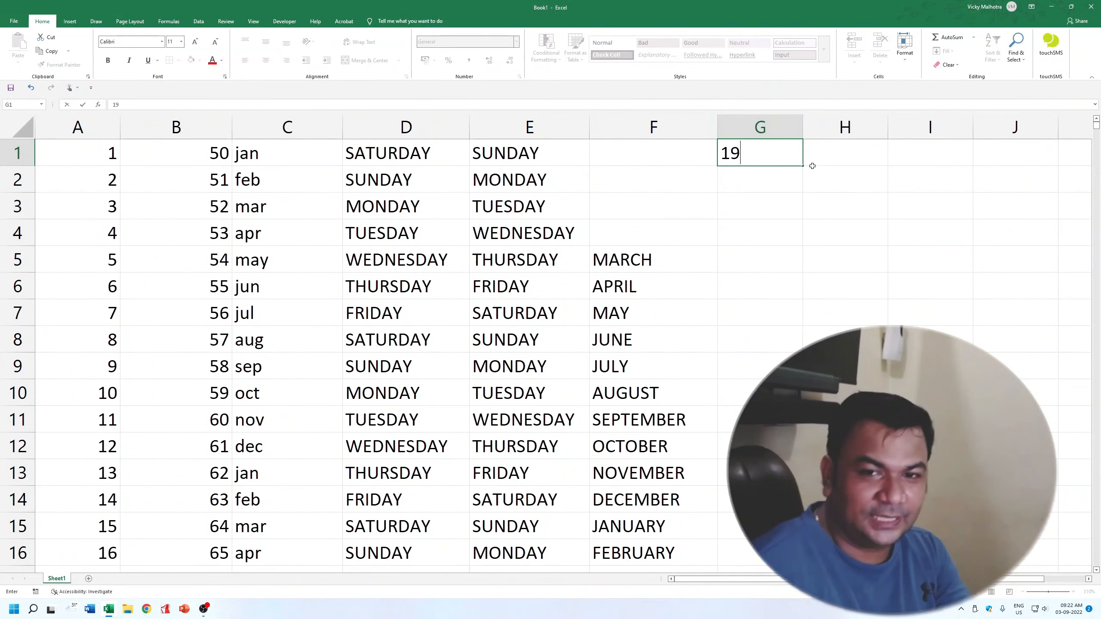
pyautogui.press('Return')
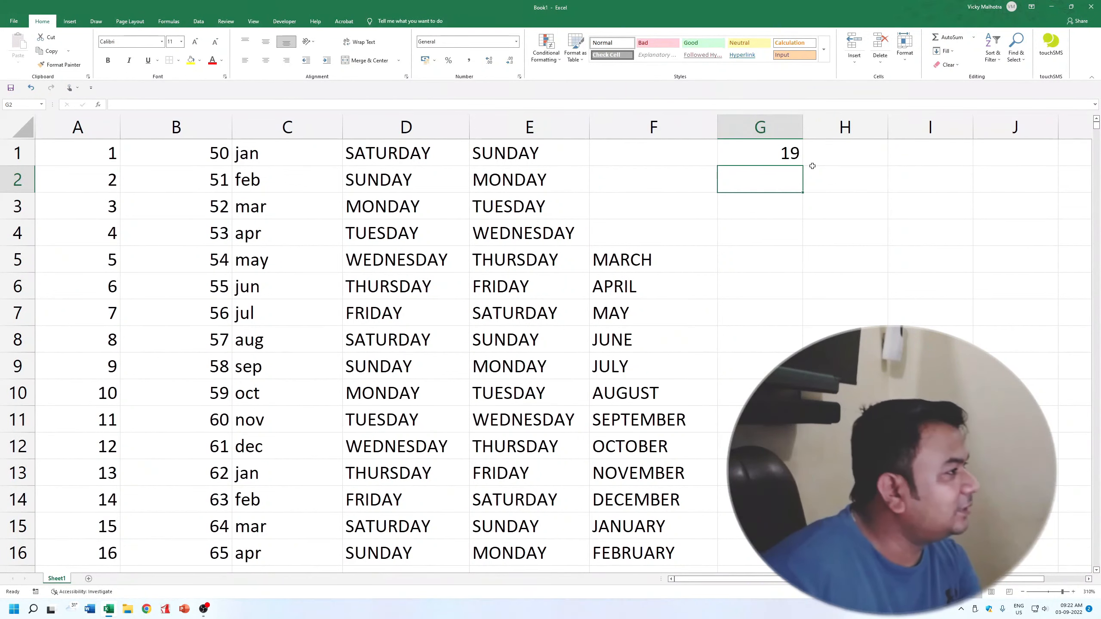
pyautogui.write('38')
pyautogui.press('Return')
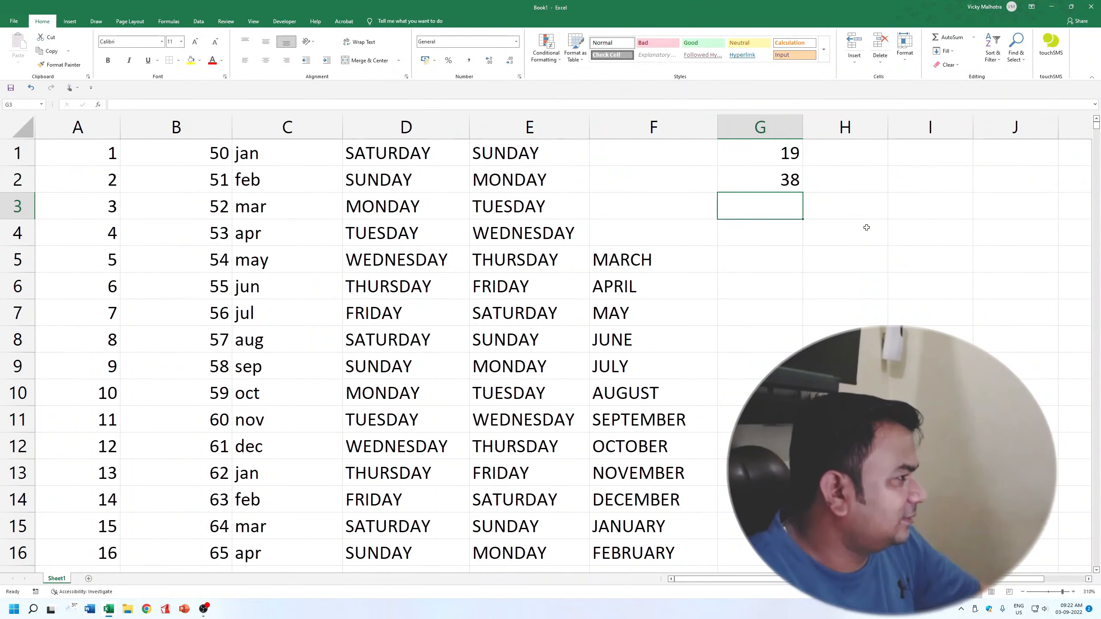
pyautogui.moveTo(776, 152); pyautogui.dragTo(778, 182)
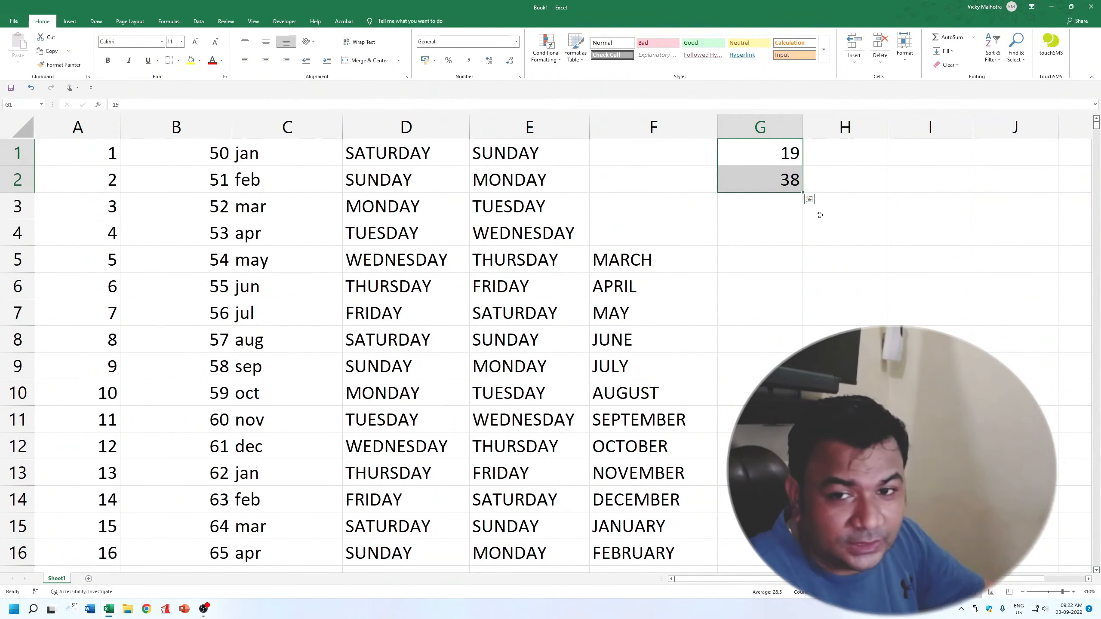
pyautogui.moveTo(805, 194); pyautogui.dragTo(728, 502)
pyautogui.scroll(2, 728, 502)
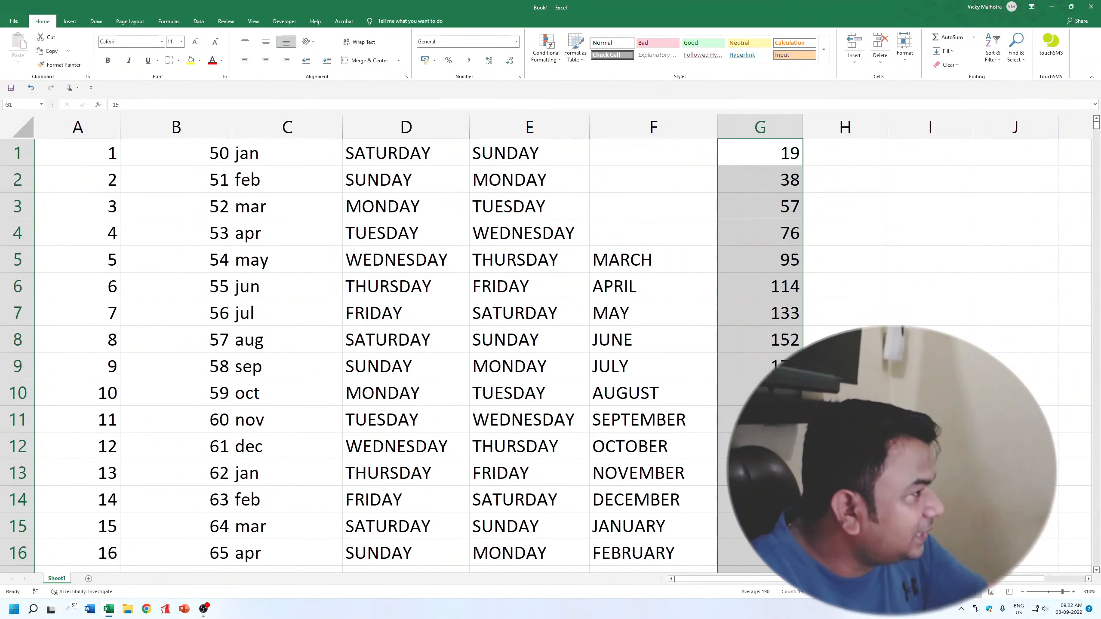
# Enter 85 in H2 and 91 in H3, and extend the series from both cells down to H10
pyautogui.click(845, 179)
pyautogui.write('85')
pyautogui.press('Return')
pyautogui.press('Up')
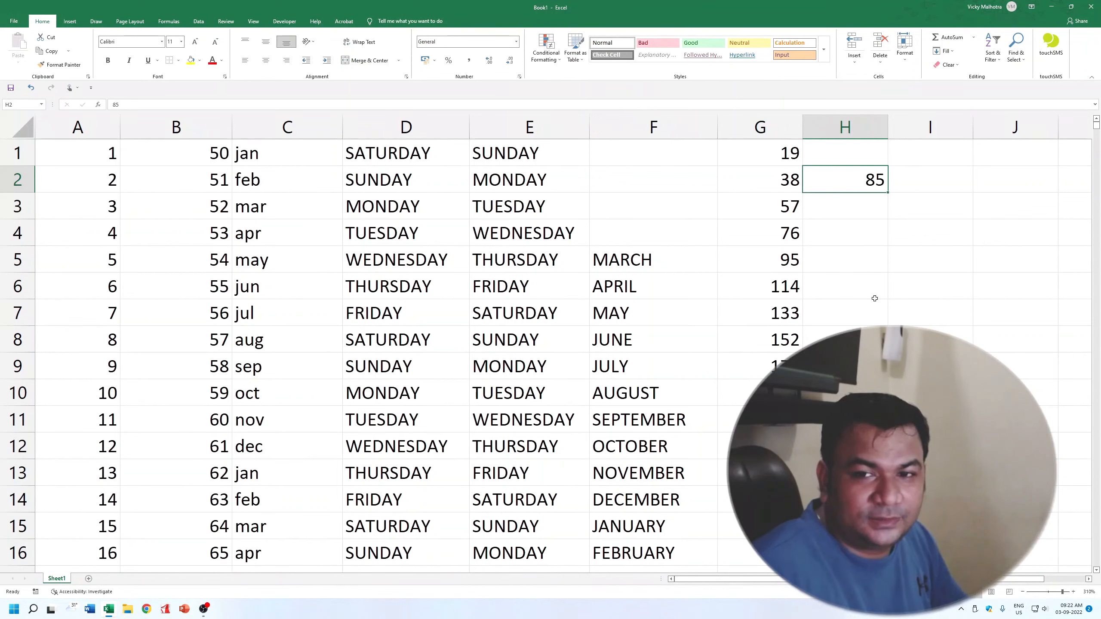
pyautogui.press('Down')
pyautogui.write('91')
pyautogui.press('Return')
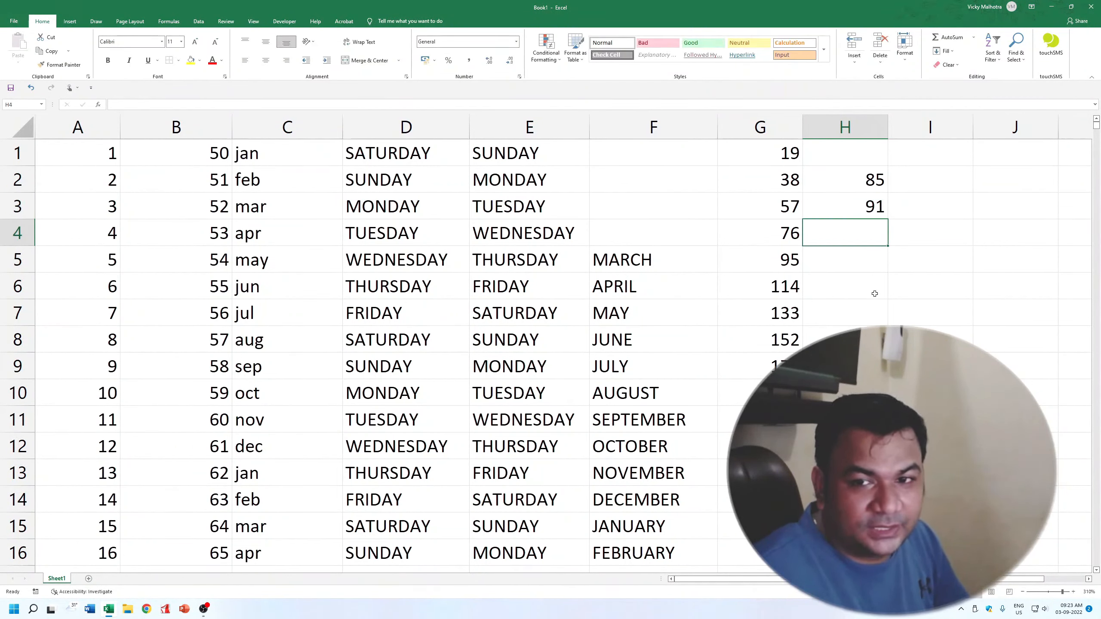
pyautogui.moveTo(840, 181); pyautogui.dragTo(914, 312)
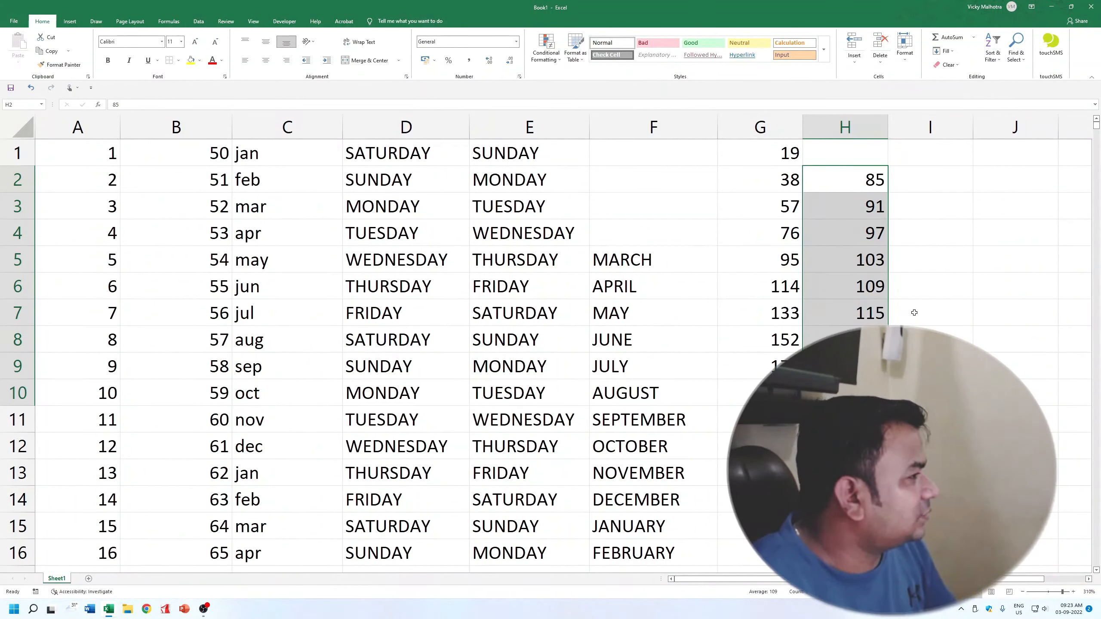